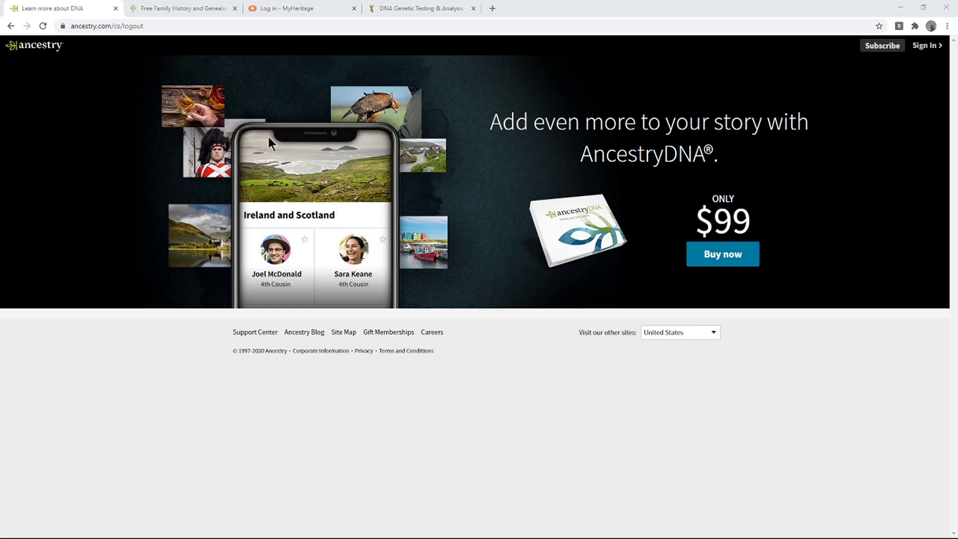
View the FamilySearch, MyHeritage login and 23andMe tabs, then return to the Ancestry tab.
left_click(180, 9)
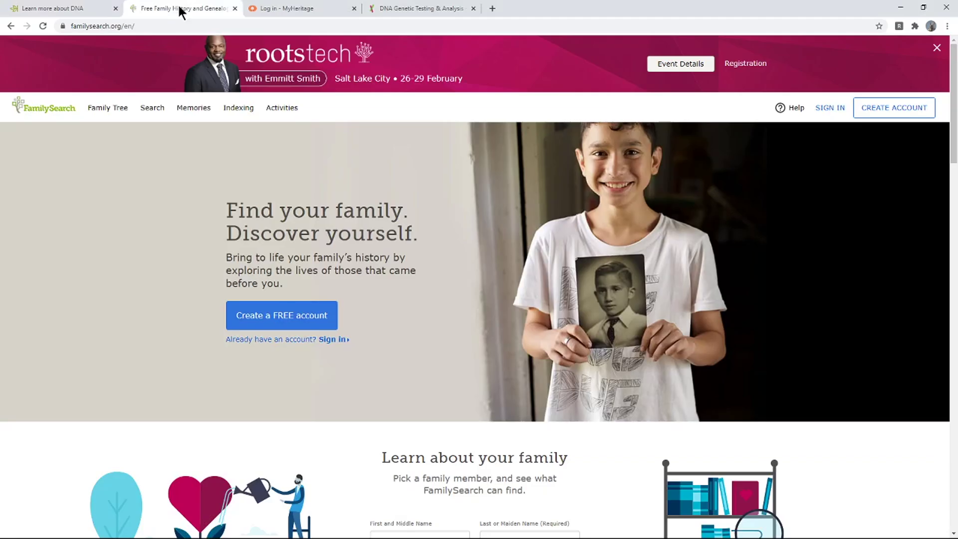
left_click(289, 7)
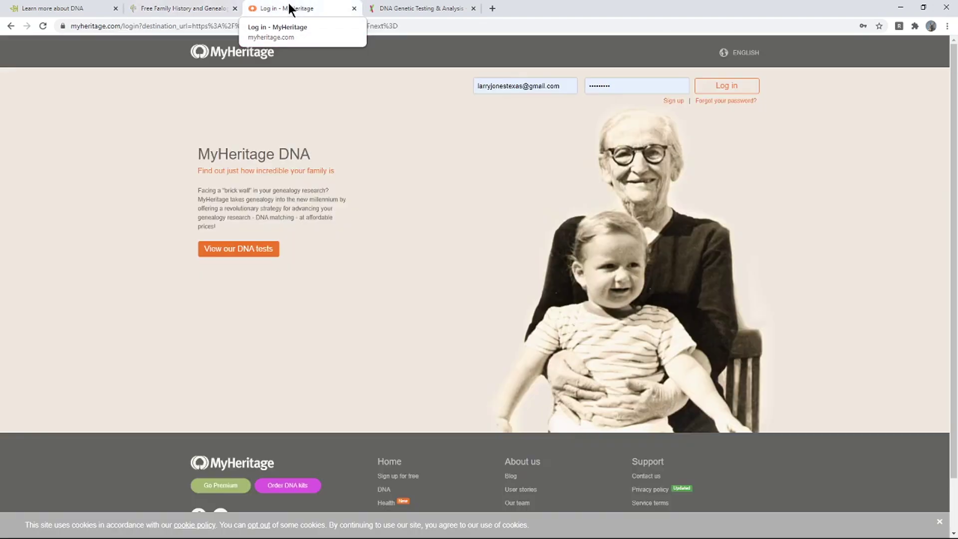
left_click(400, 8)
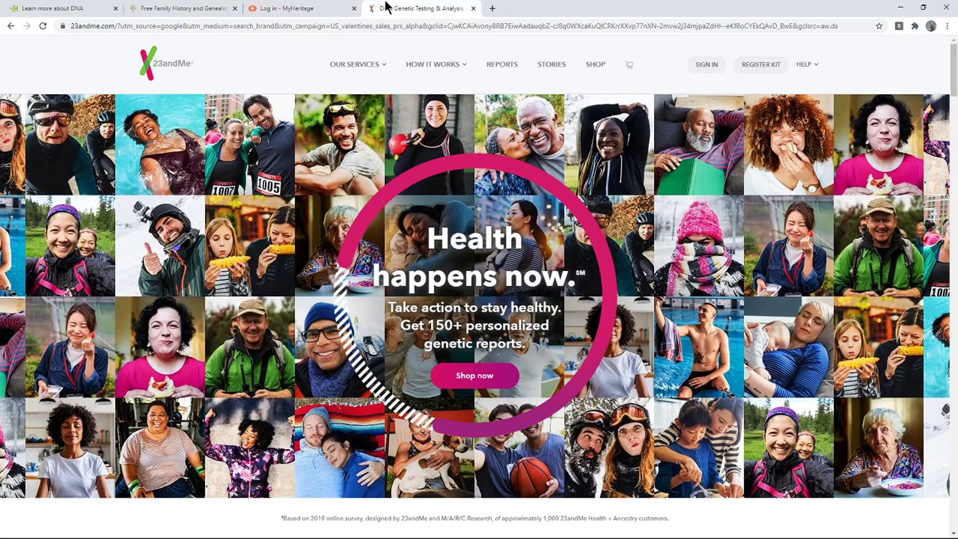
left_click(59, 7)
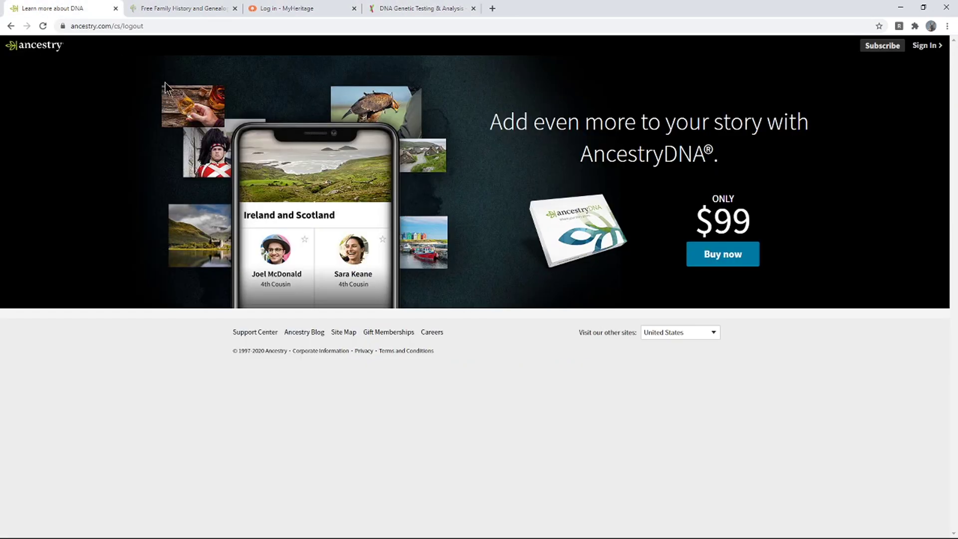
Restore the maximised window, pull Ancestry into its own window and reposition the remaining one.
double_click(544, 6)
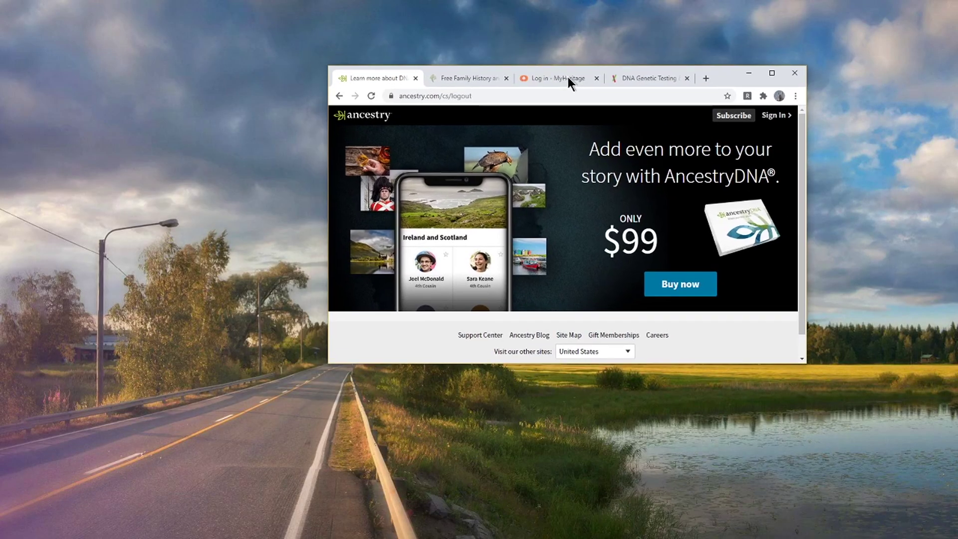
left_click_drag(409, 107, 235, 101)
left_click_drag(735, 106, 764, 138)
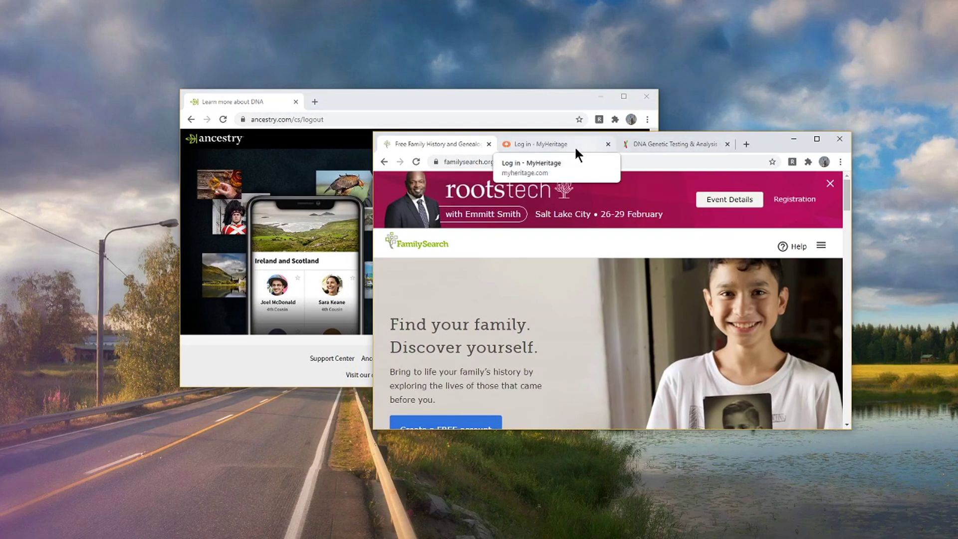
Detach MyHeritage and 23andMe into their own separate windows.
left_click_drag(536, 144, 368, 56)
left_click(694, 141)
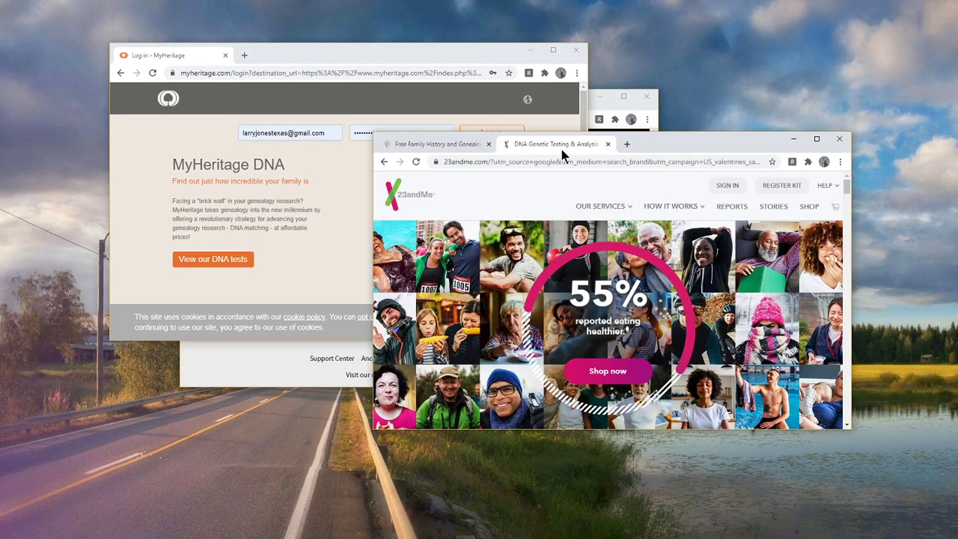
left_click_drag(561, 148, 559, 68)
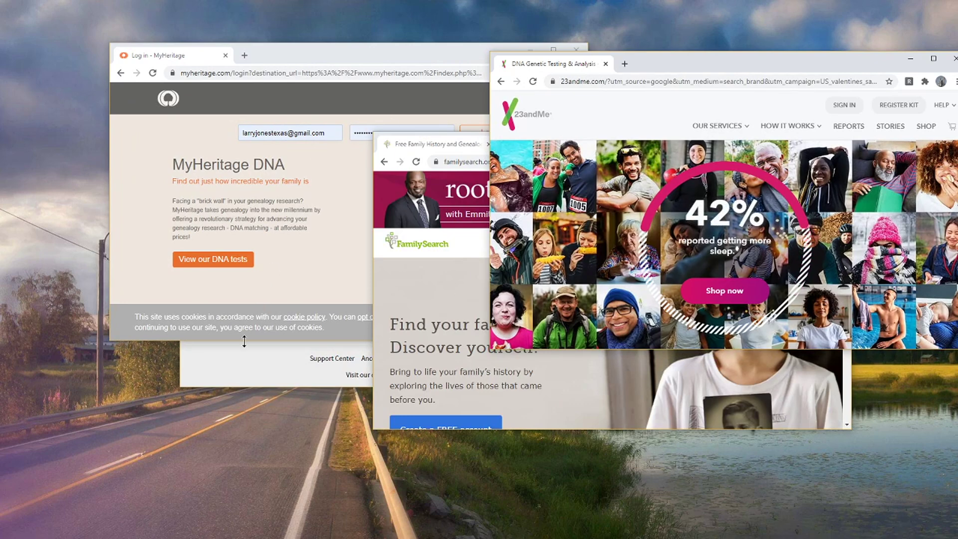
Bring the Ancestry window forward, then put the MyHeritage login window in front.
left_click(238, 361)
left_click(297, 52)
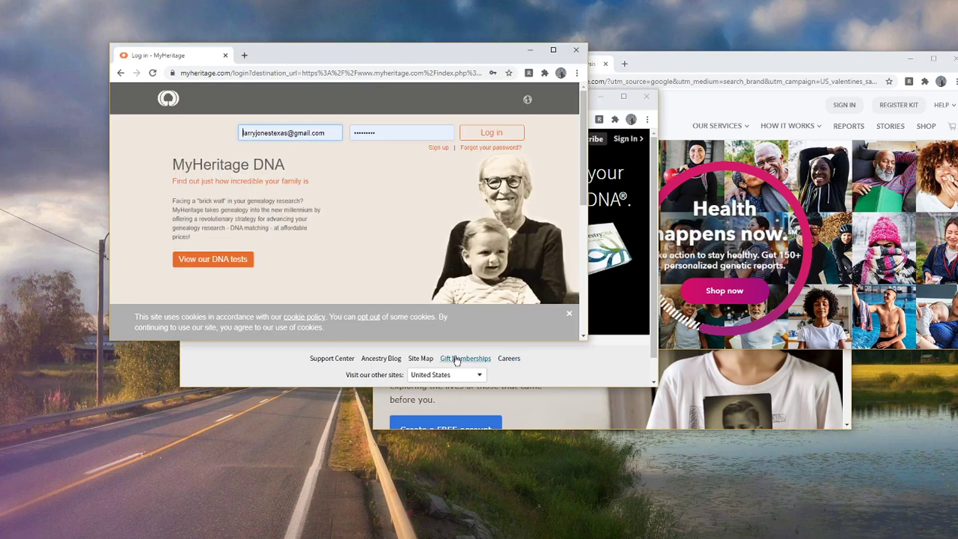
left_click(324, 201)
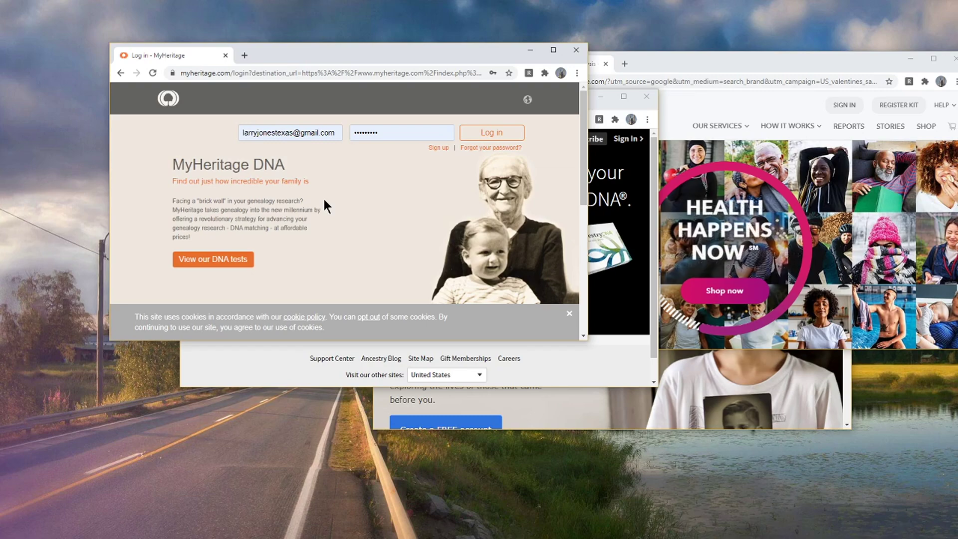
Snap MyHeritage to the right half and 23andMe to the left, then close 23andMe's feedback survey.
key("super+Right")
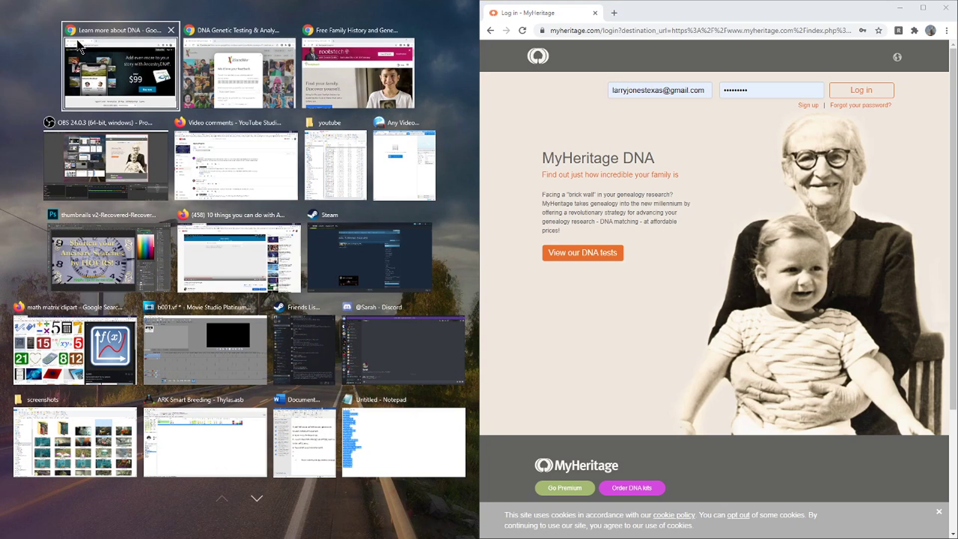
left_click(213, 61)
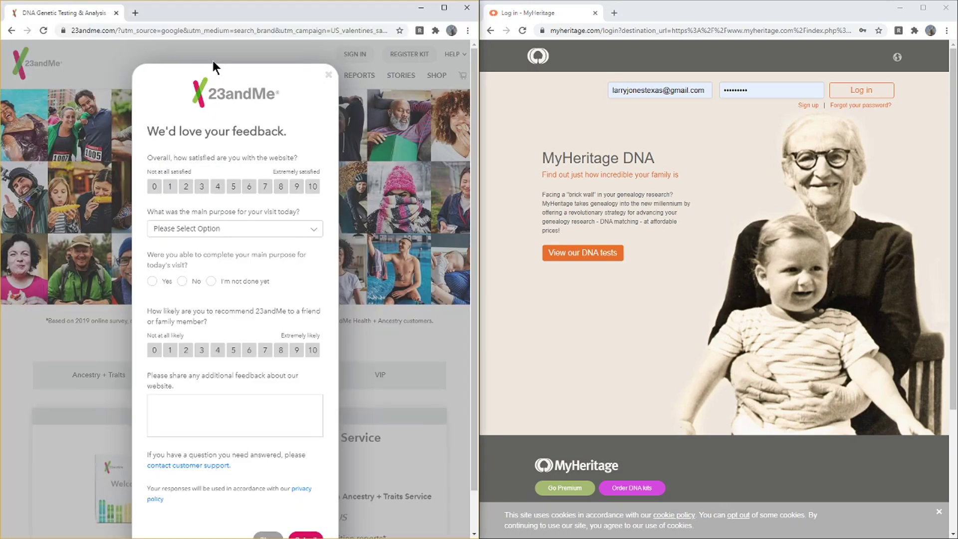
left_click(329, 75)
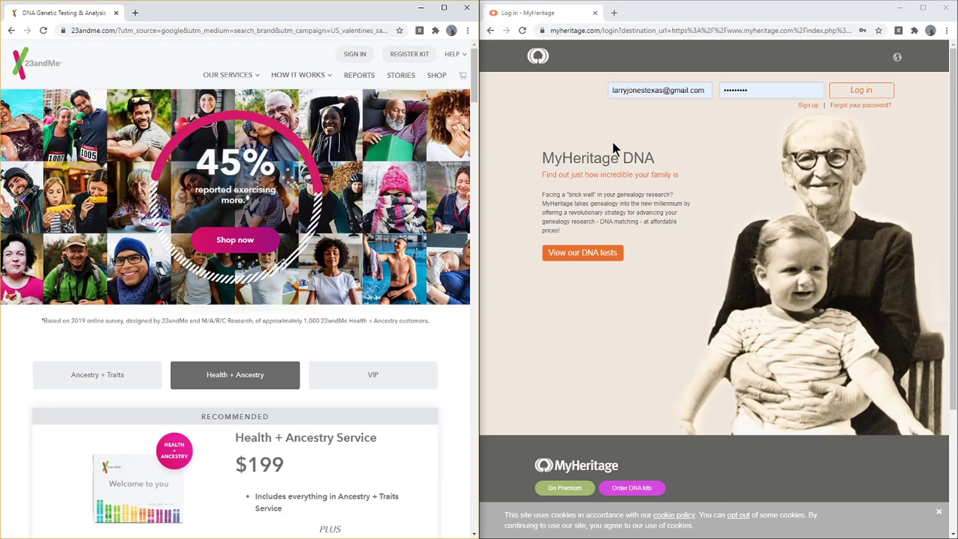
Move 23andMe to the right half and snap Ancestry to the left half with Win+Left.
left_click(615, 125)
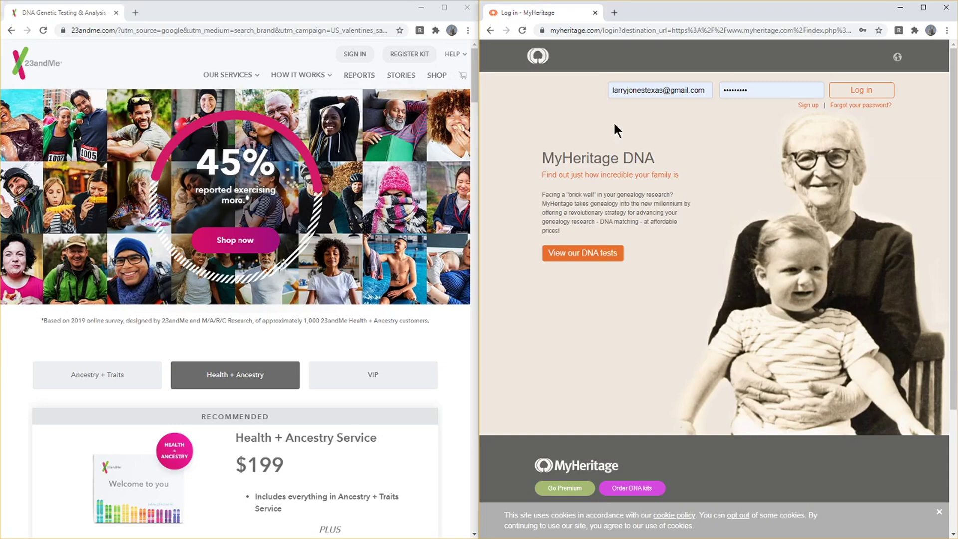
left_click(242, 61)
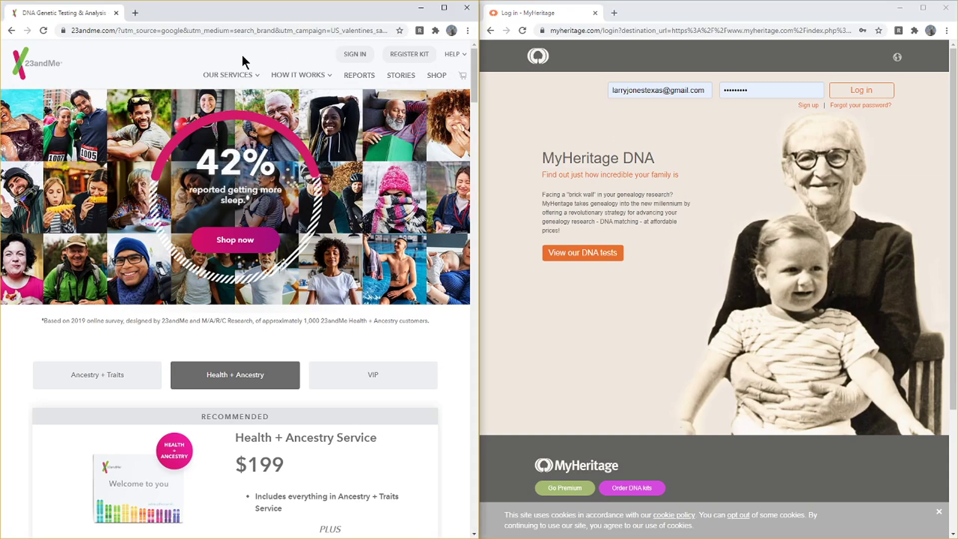
key("super+Right")
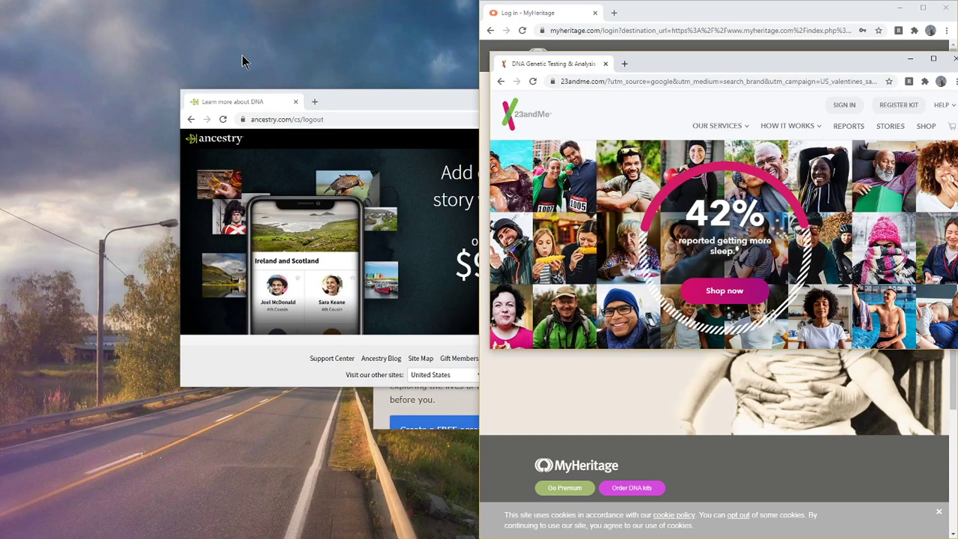
key("super+Left")
key("super+Right")
key("super+Left")
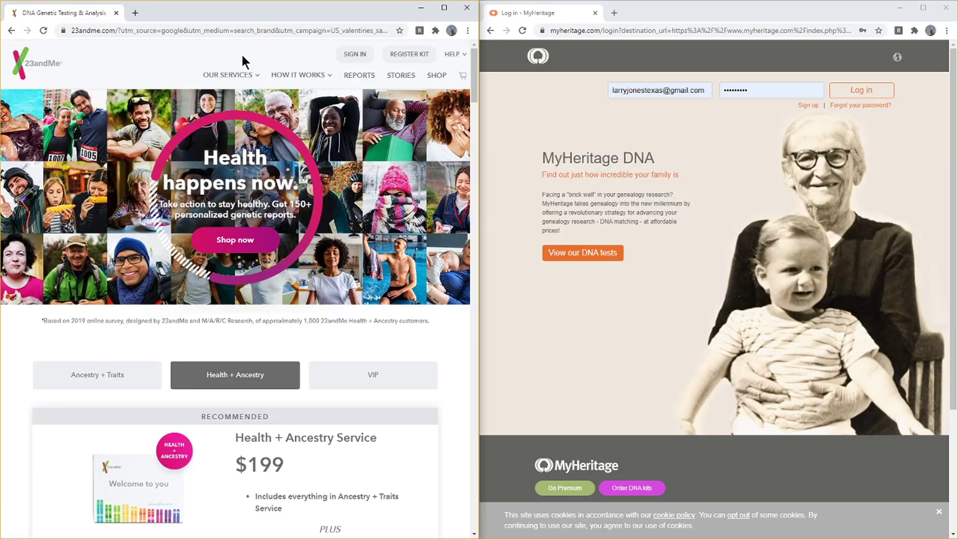
key("super+Right")
key("super+Left")
key("super+Right")
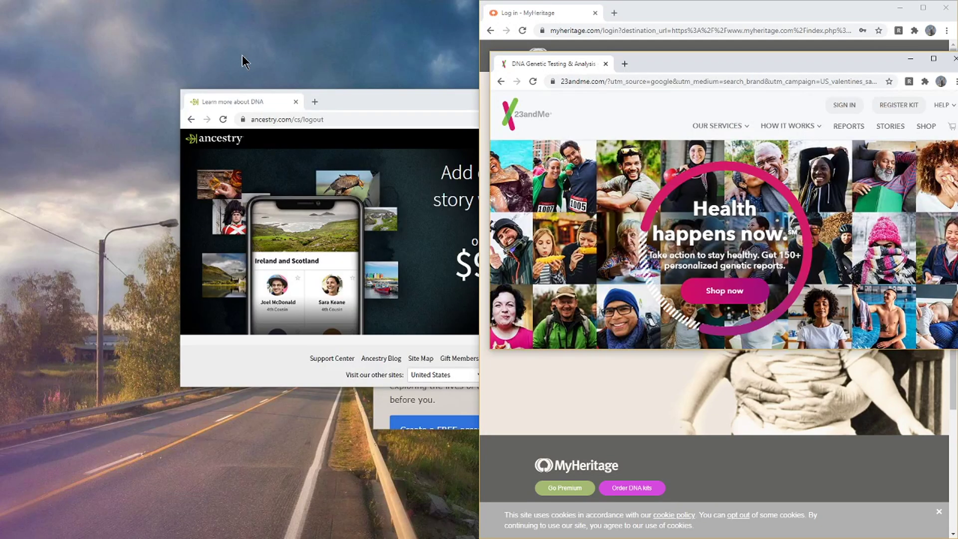
left_click(348, 106)
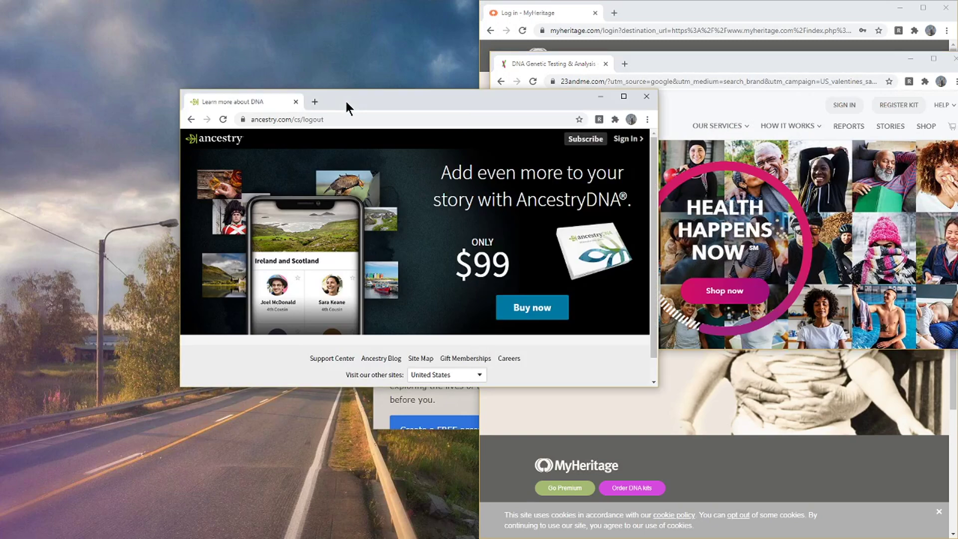
key("super+Left")
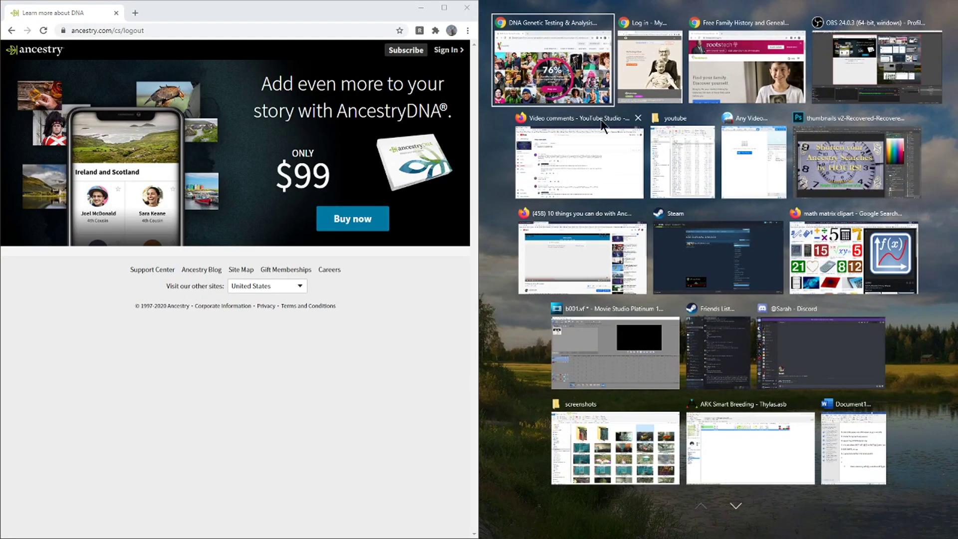
Put 23andMe in the right half and re-snap Ancestry back to the left half.
left_click(568, 66)
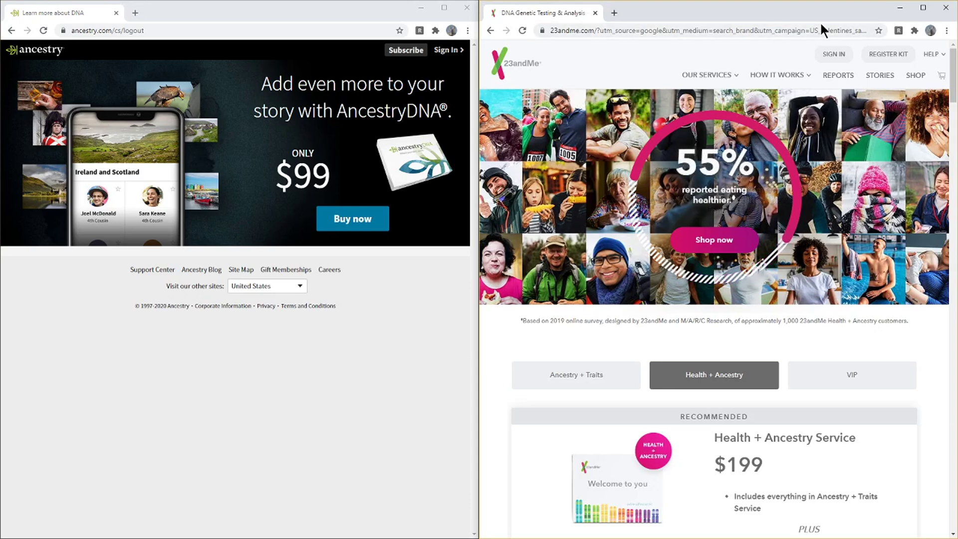
left_click(287, 14)
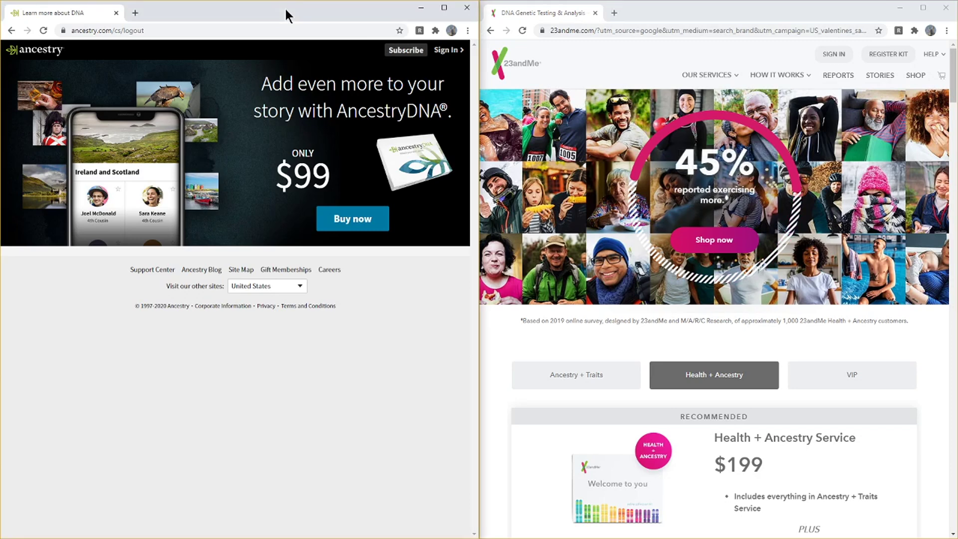
key("super+Right")
key("super+Right")
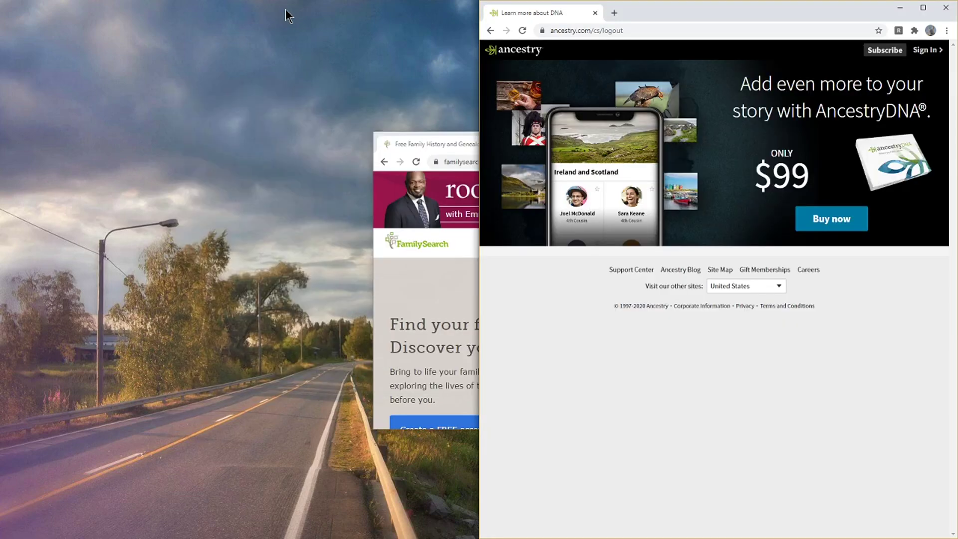
key("super+Left")
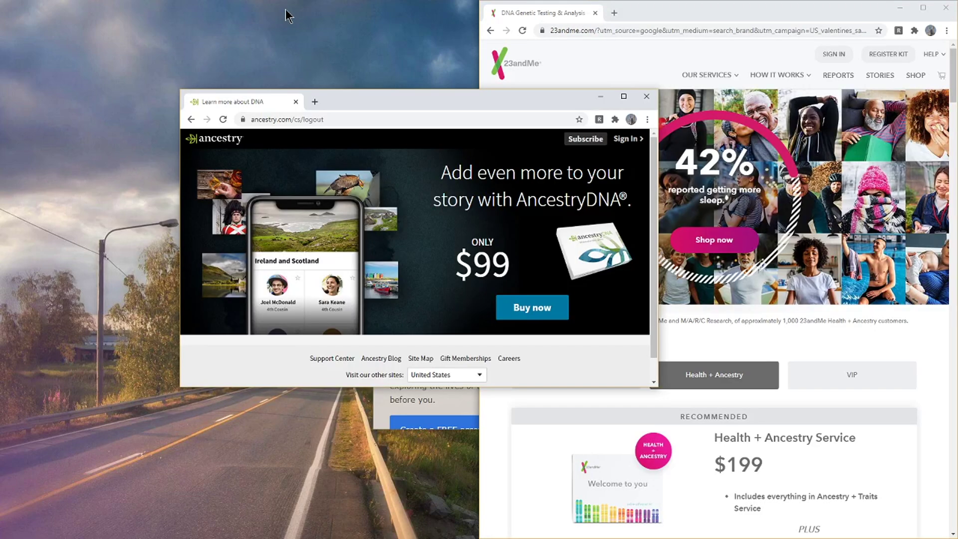
key("super+Left")
key("super+Right")
key("super+Right")
key("super+Left")
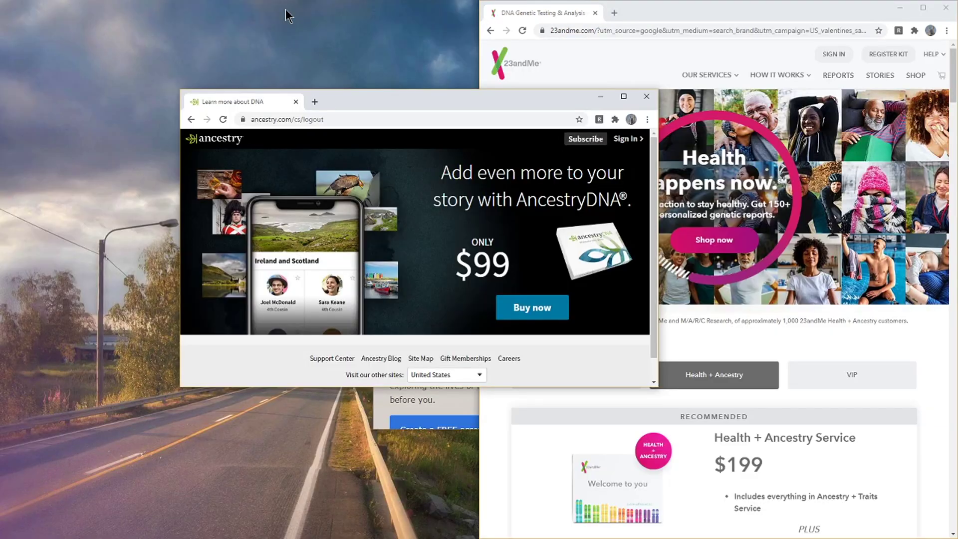
key("super+Left")
key("super+Right")
key("super+Right")
key("super+Left")
key("super+Left")
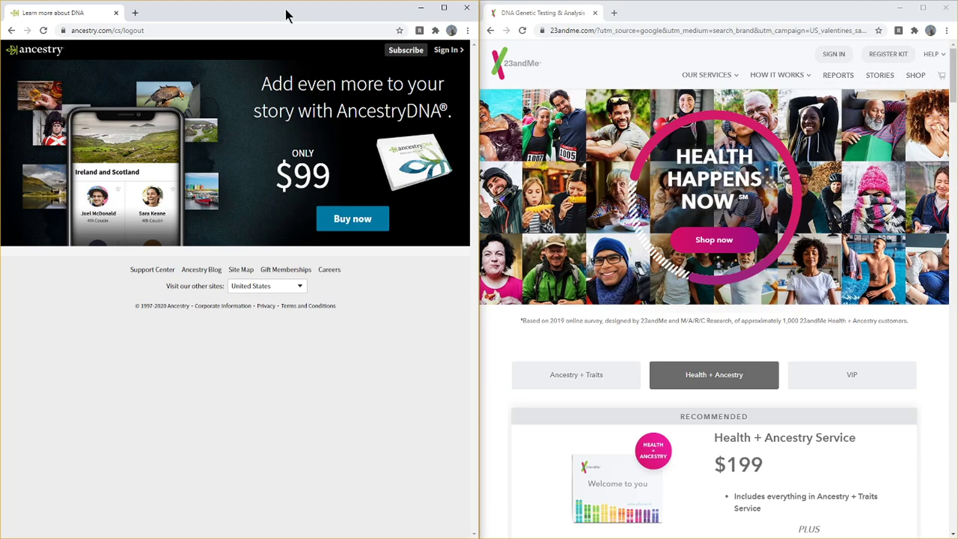
Quarter-tile Ancestry top-left, FamilySearch bottom-left, 23andMe bottom-right and MyHeritage top-right.
key("super+Up")
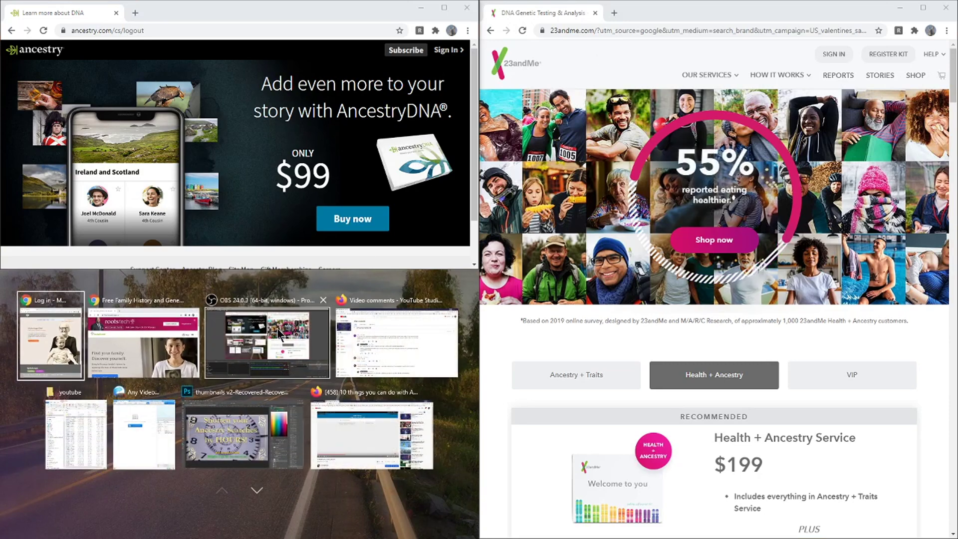
left_click(146, 340)
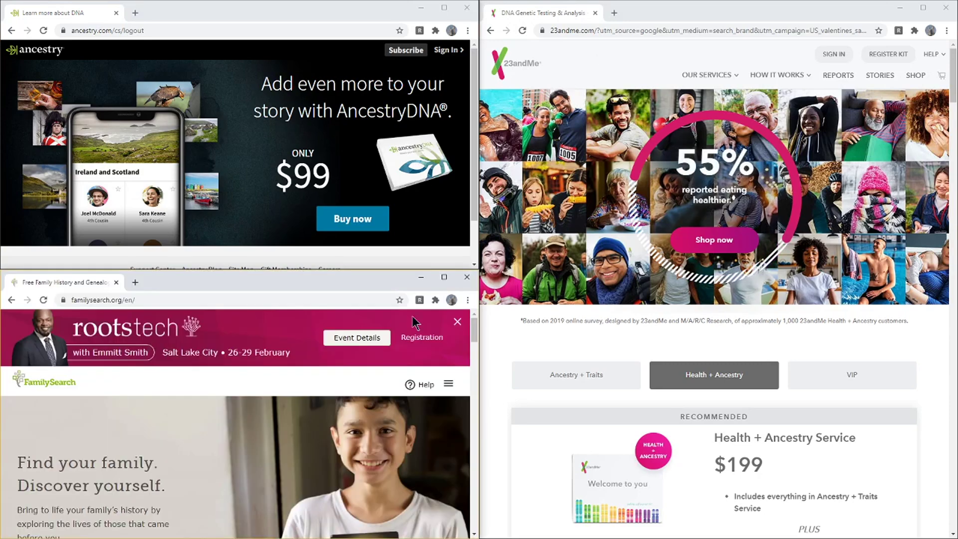
left_click(665, 17)
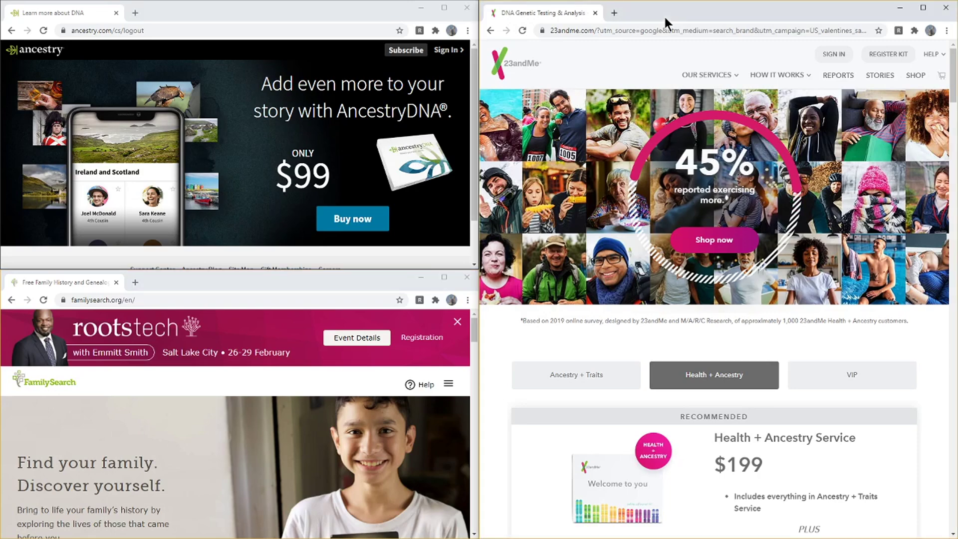
key("super+Down")
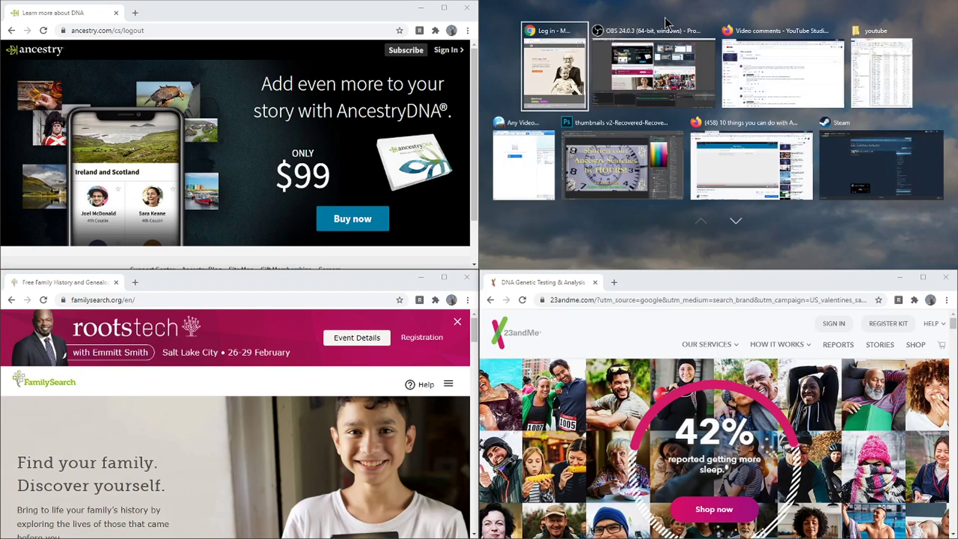
left_click(546, 67)
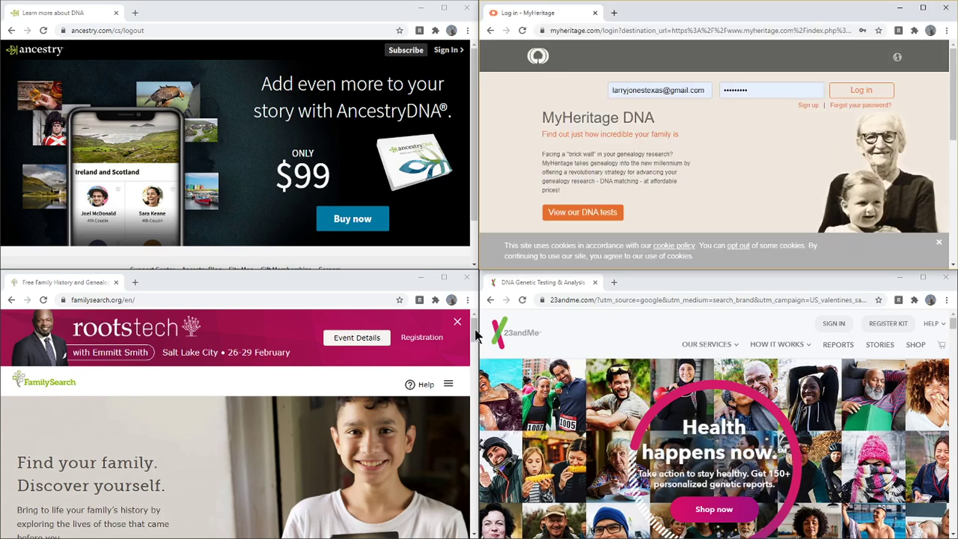
Scroll the pages down and select text in the Health + Ancestry Service heading and AncestryDNA headline.
left_click_drag(471, 328, 474, 352)
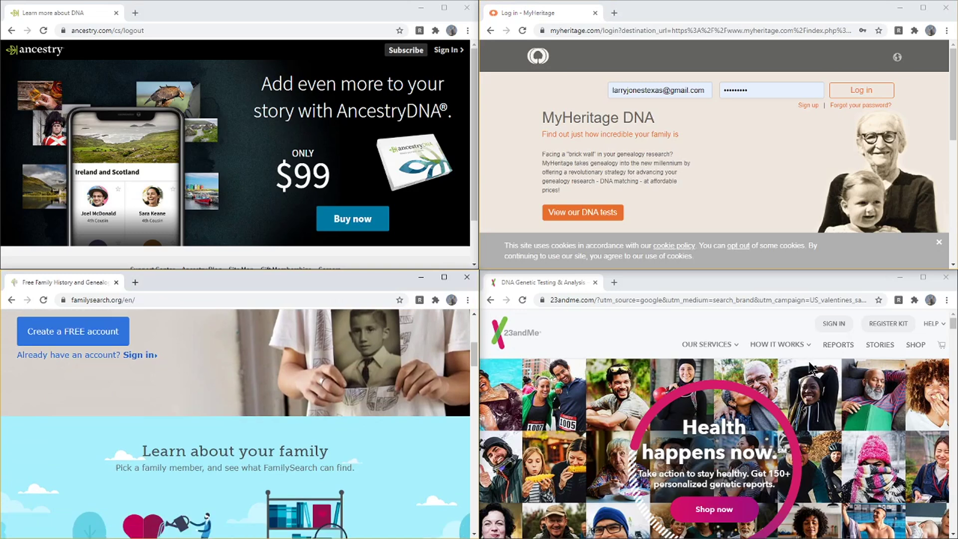
scroll(924, 360, "down", 5)
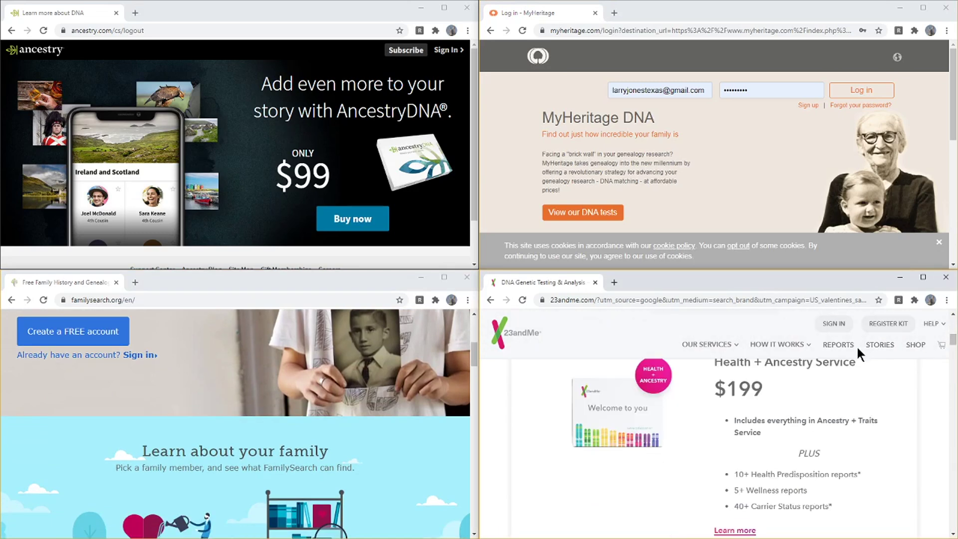
left_click_drag(846, 368, 781, 368)
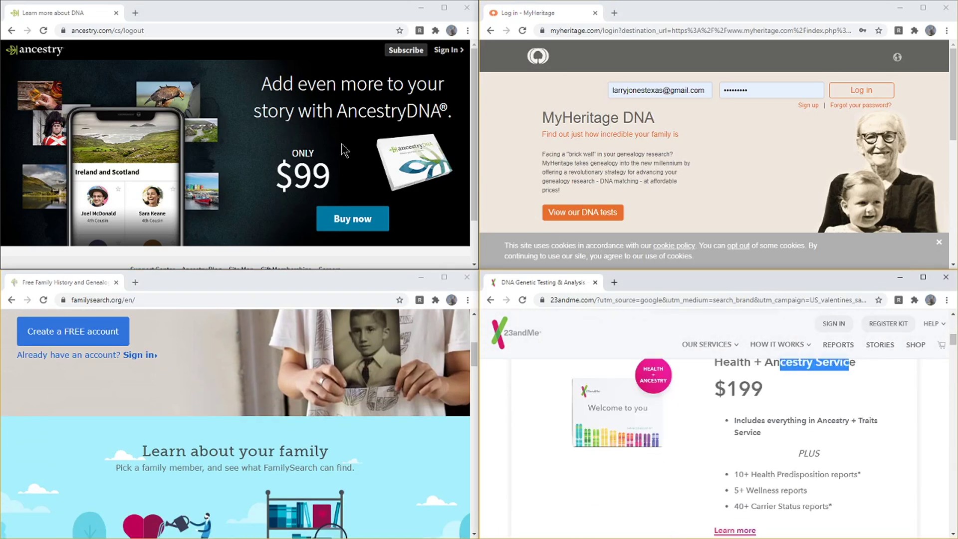
left_click_drag(358, 113, 293, 120)
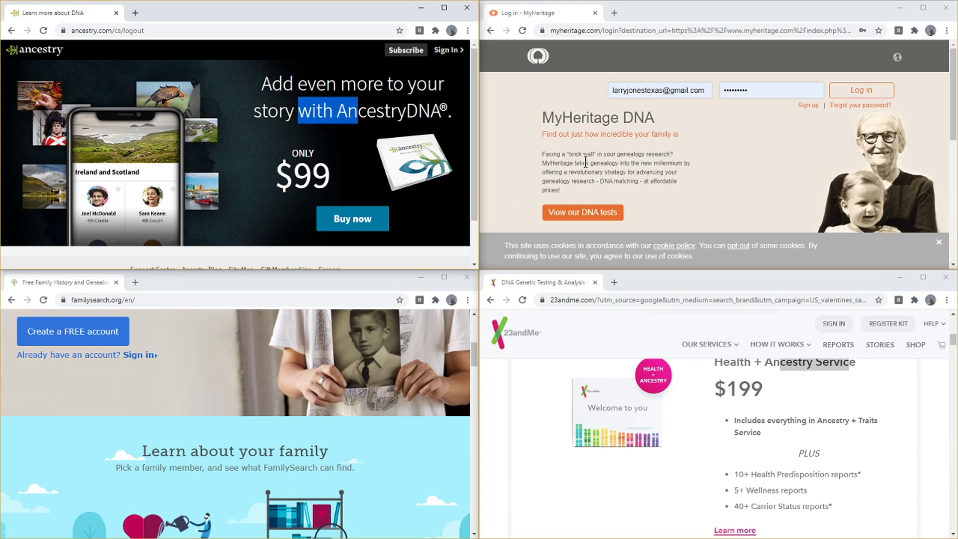
Select two lines of the MyHeritage blurb, clear it, and open MyHeritage's page context menu.
left_click_drag(576, 154, 579, 163)
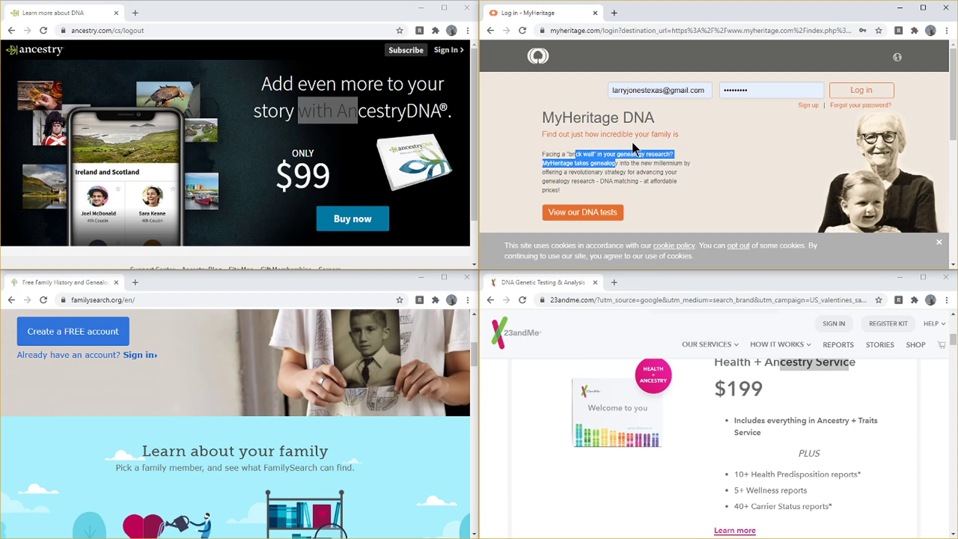
left_click(695, 130)
key("shift+F10")
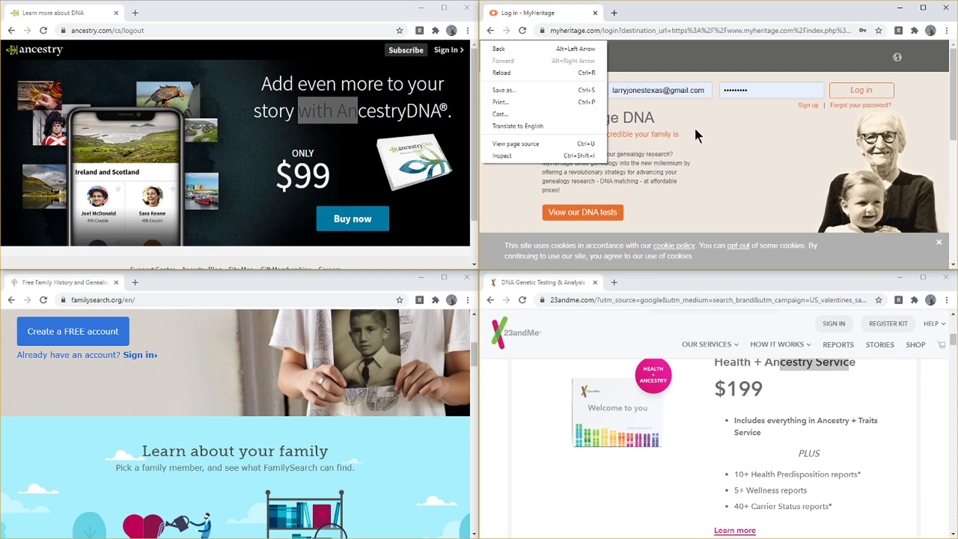
key("Escape")
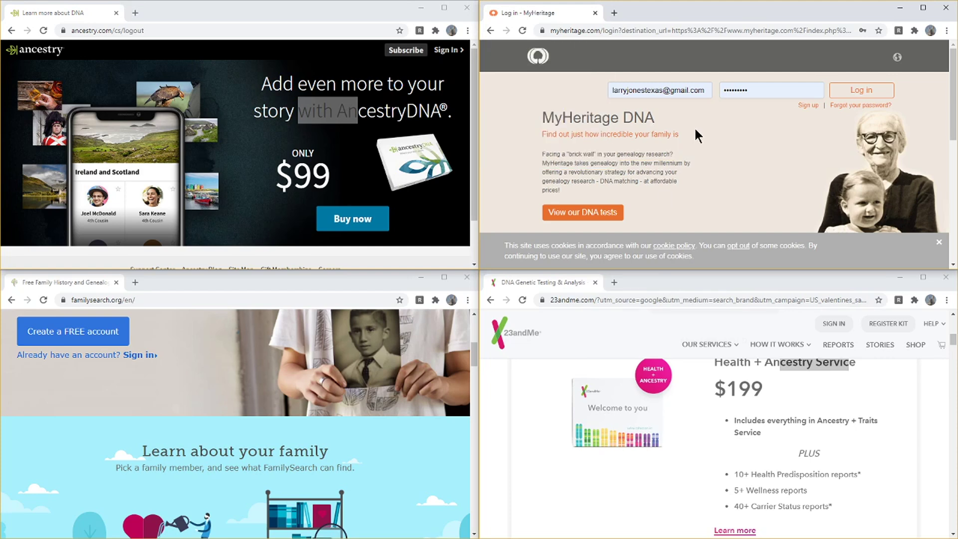
key("alt+F4")
key("super+Down")
key("super+Down")
key("super+Up")
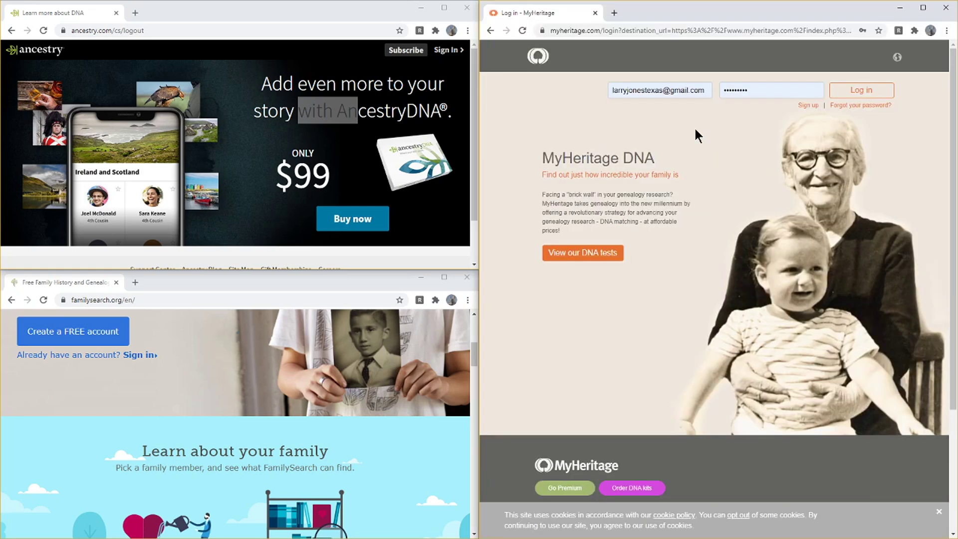
key("super+Up")
key("super+Down")
key("super+Down")
key("super+Up")
key("super+Left")
key("super+Left")
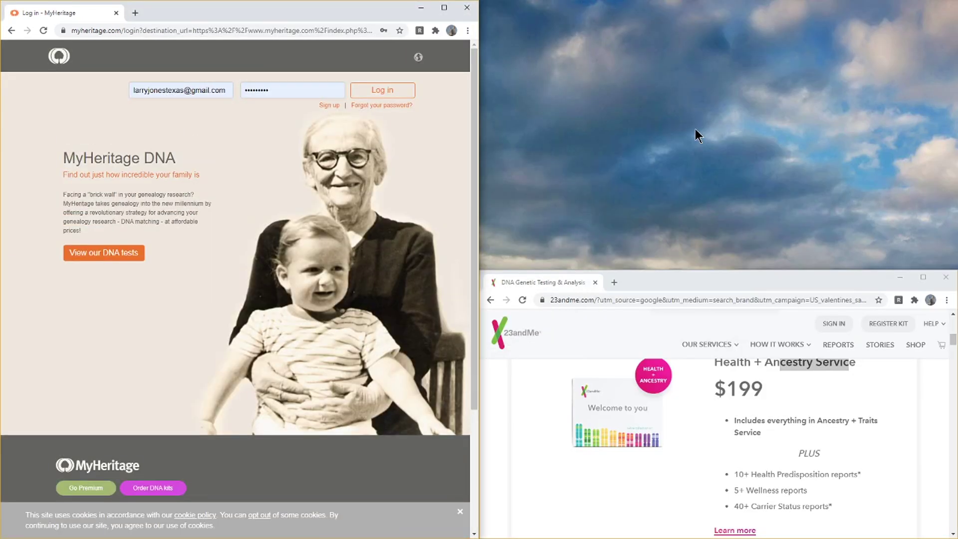
key("super+Down")
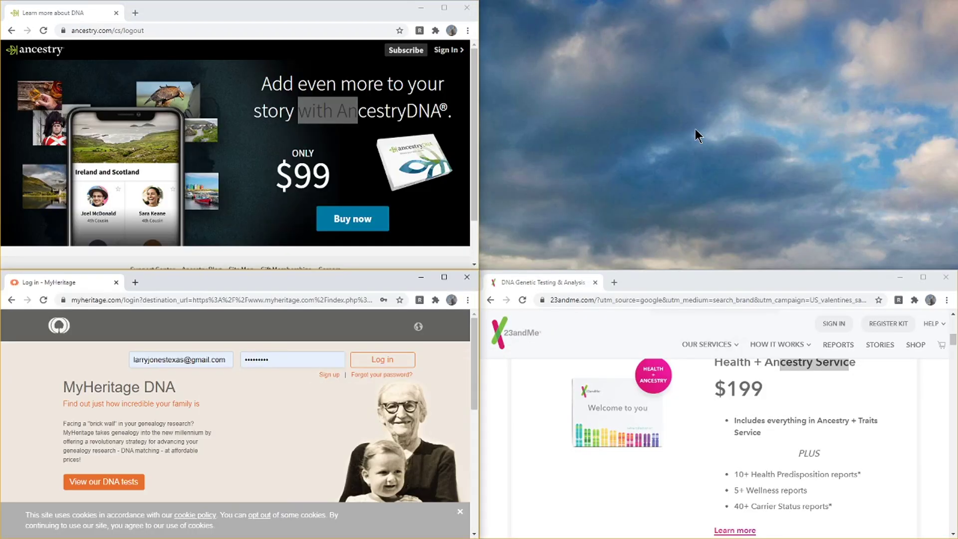
key("super+Up")
key("super+Up")
key("super+Right")
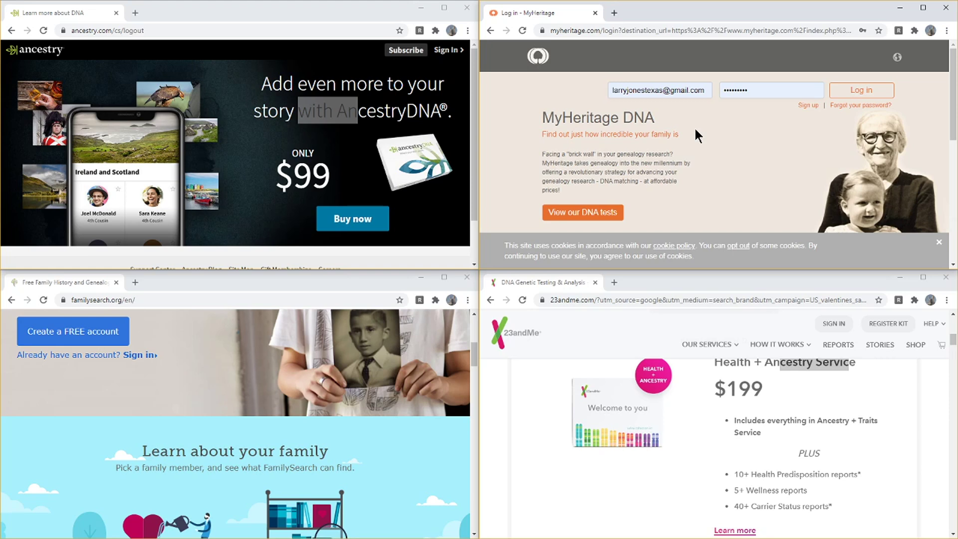
Merge the MyHeritage tab into the Ancestry window, maximize it, and switch between both tabs.
left_click_drag(562, 11, 238, 7)
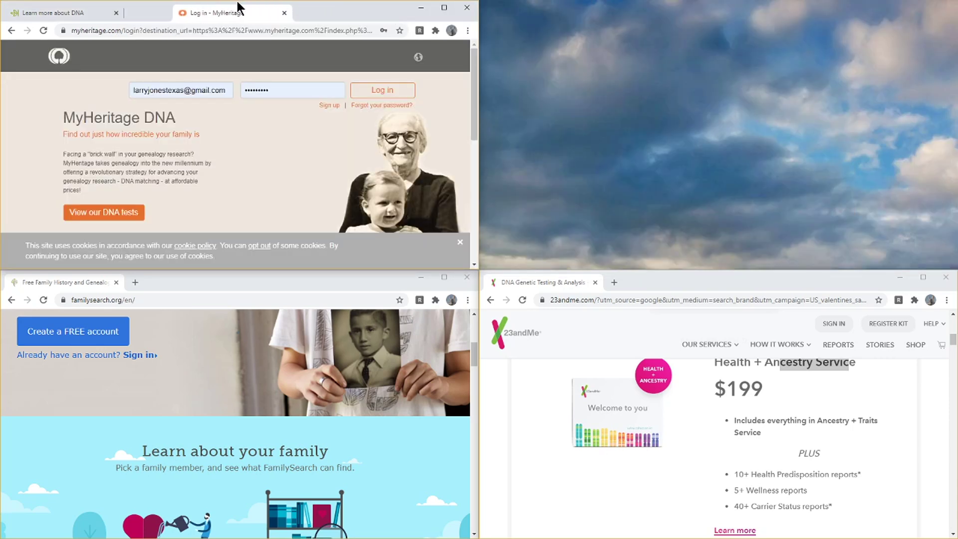
double_click(317, 15)
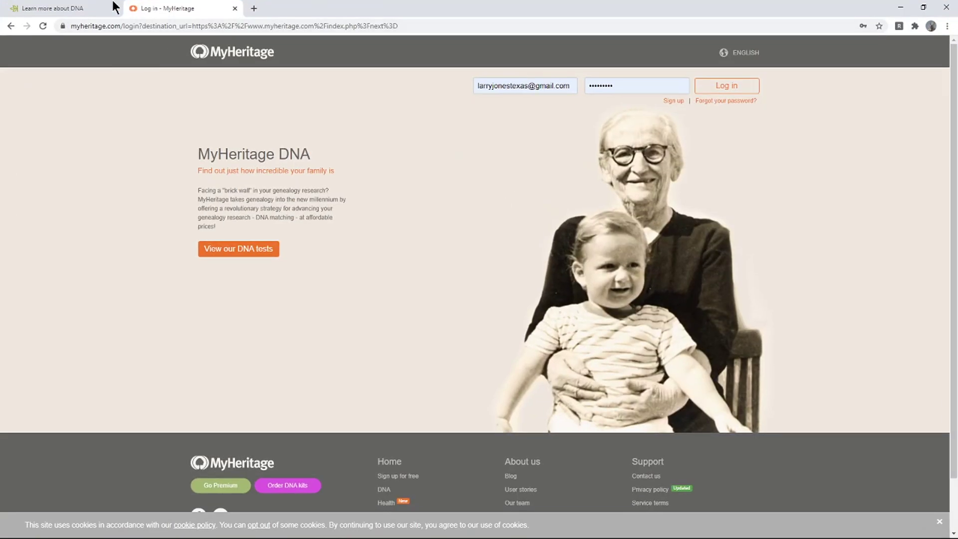
left_click(72, 8)
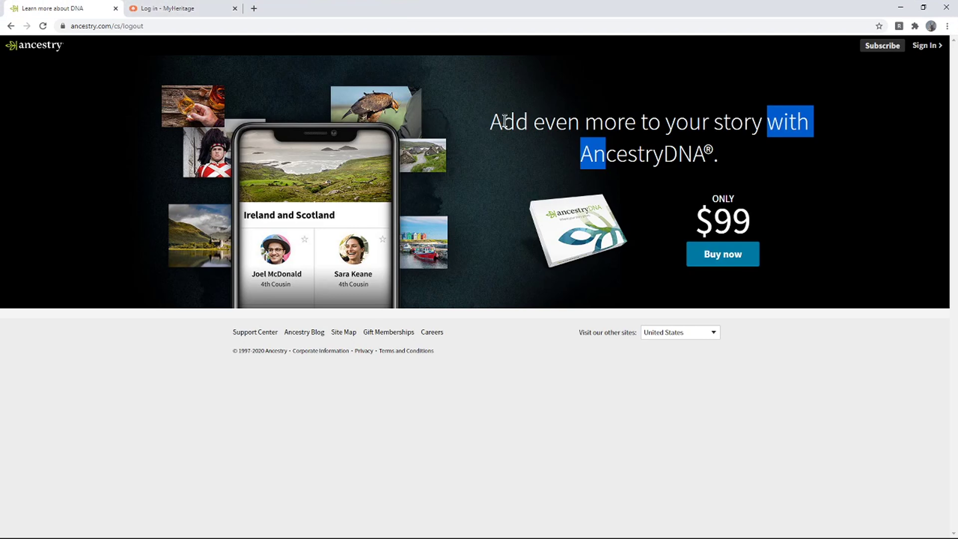
left_click(185, 8)
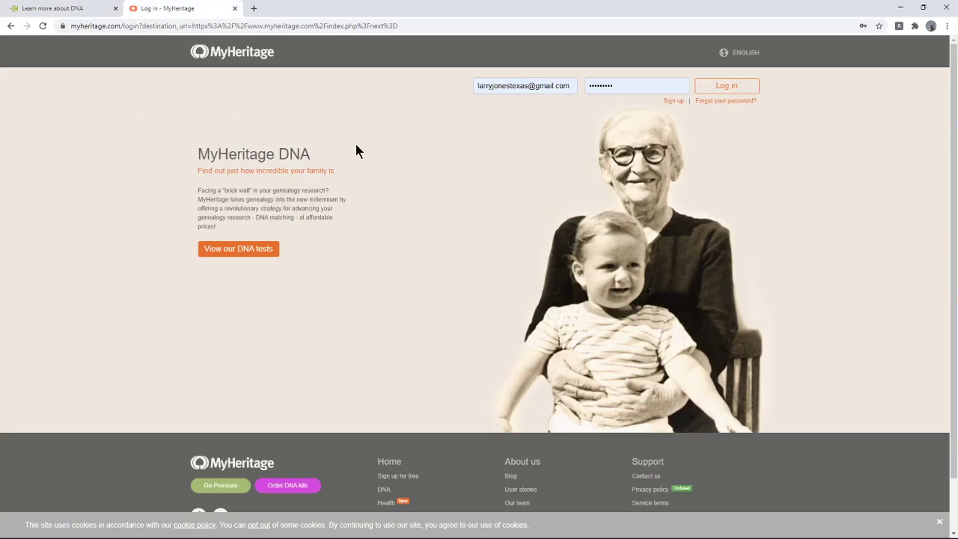
left_click(75, 8)
Restore and re-maximize the Ancestry window, then snap it to the left half with Win+Left.
double_click(331, 6)
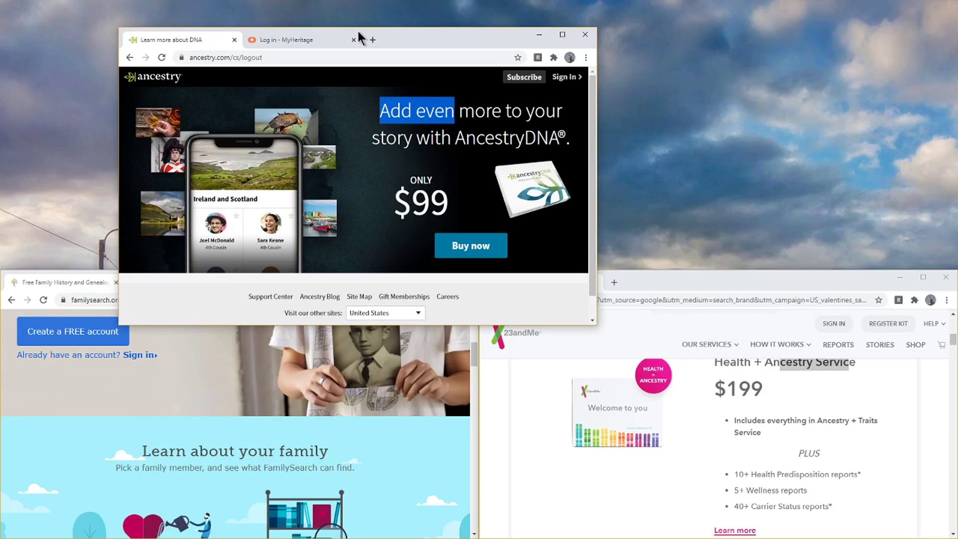
left_click_drag(358, 38, 255, 1)
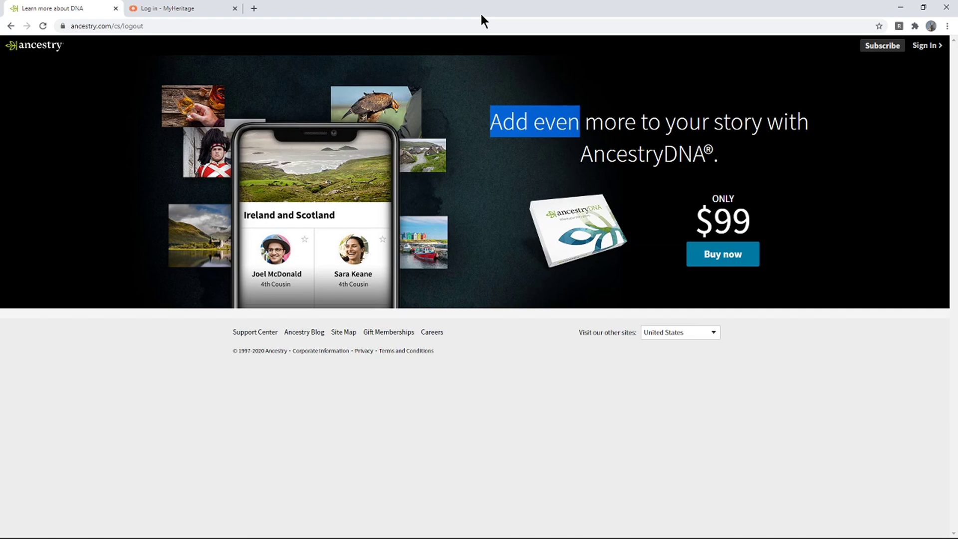
key("super+Left")
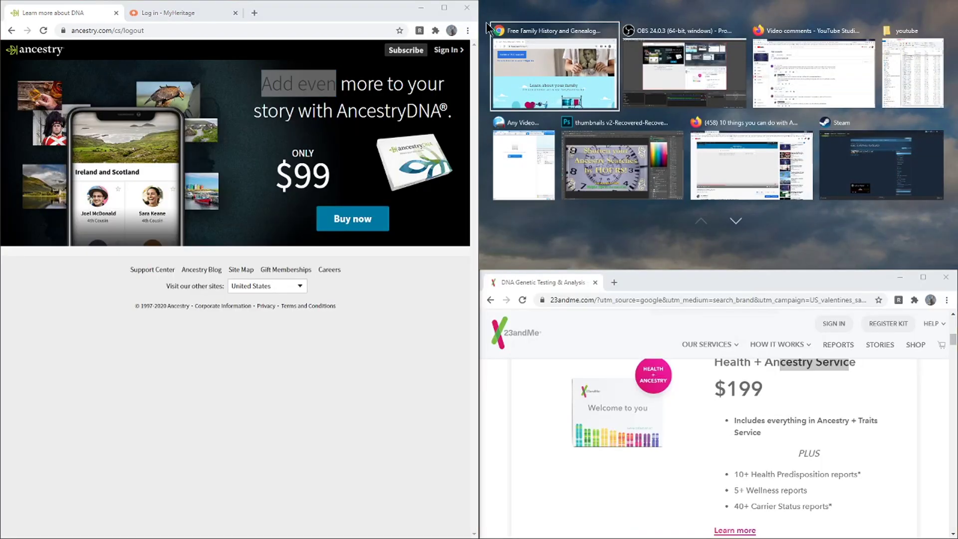
Expand 23andMe to the full right half with Win+Up, then select the Gift Memberships and Learn more text.
left_click(654, 286)
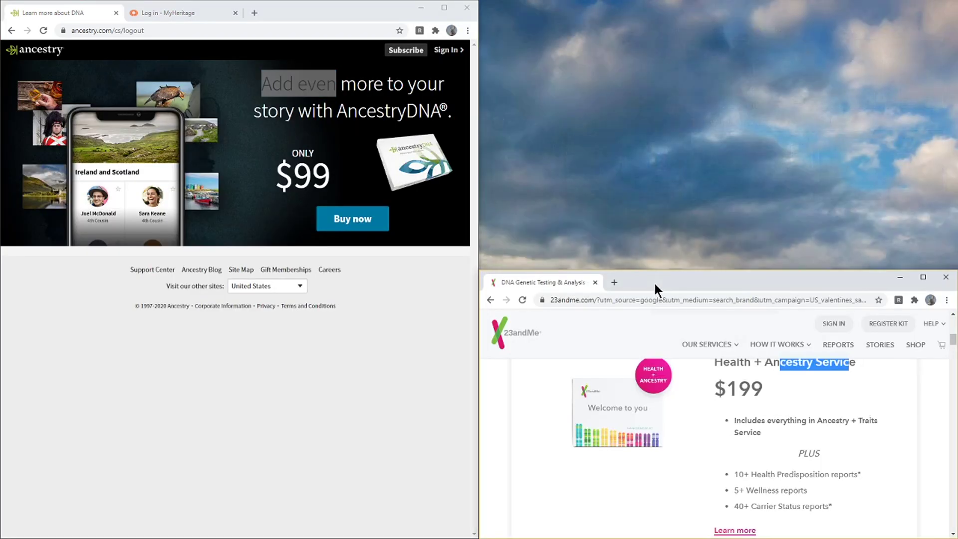
key("super+Up")
left_click_drag(314, 270, 257, 264)
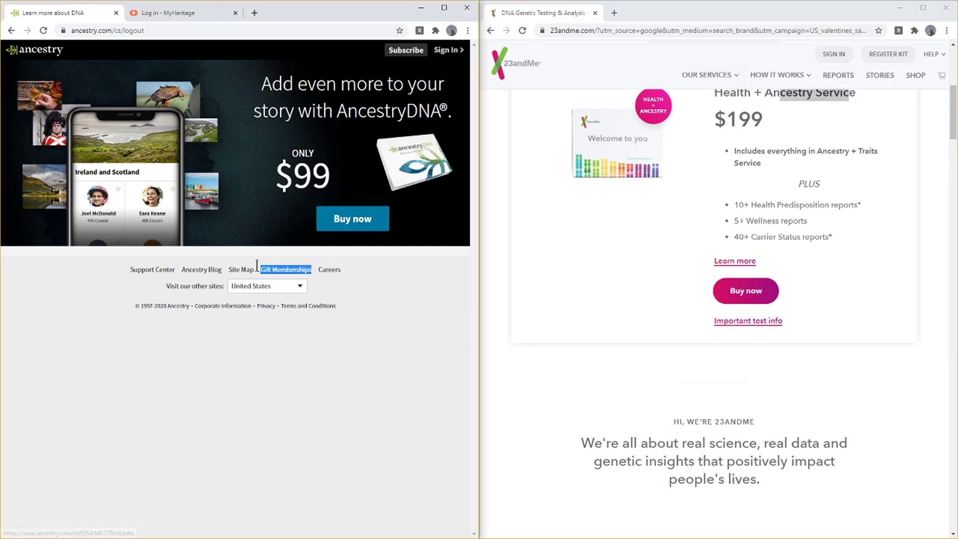
left_click_drag(635, 263, 628, 331)
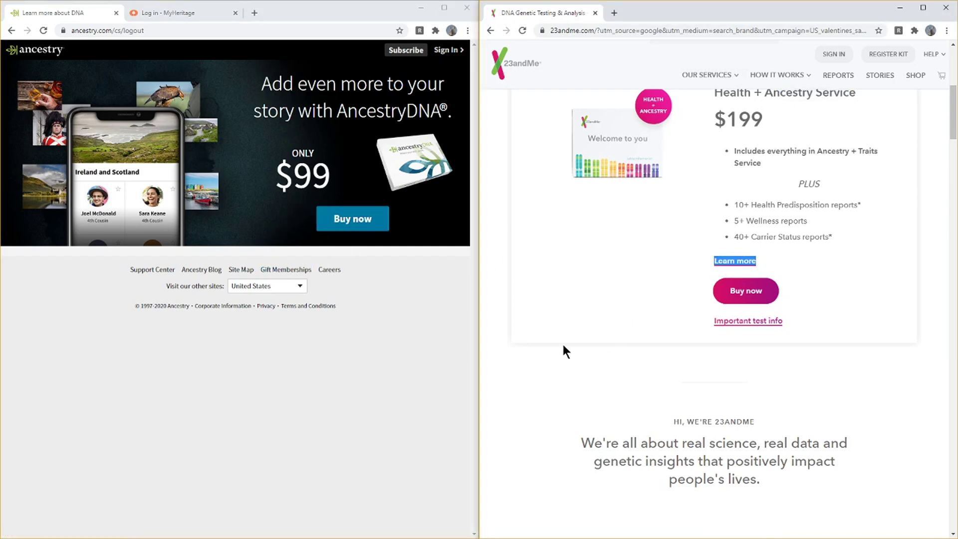